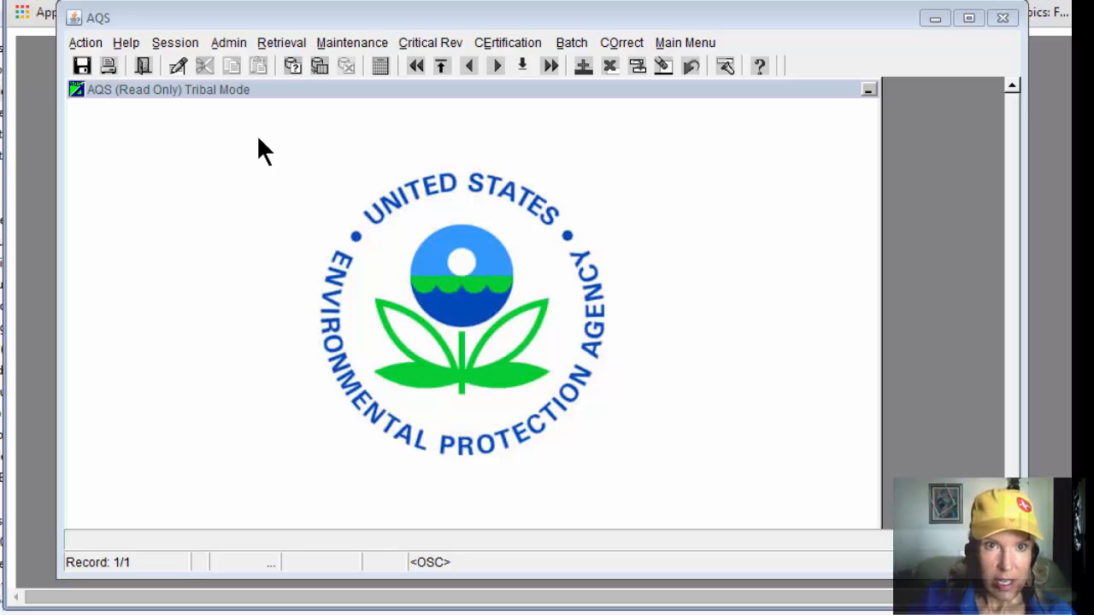
Step: Start a standard report selection and choose the AMP501 Extract Raw Data report as the report code
click(279, 44)
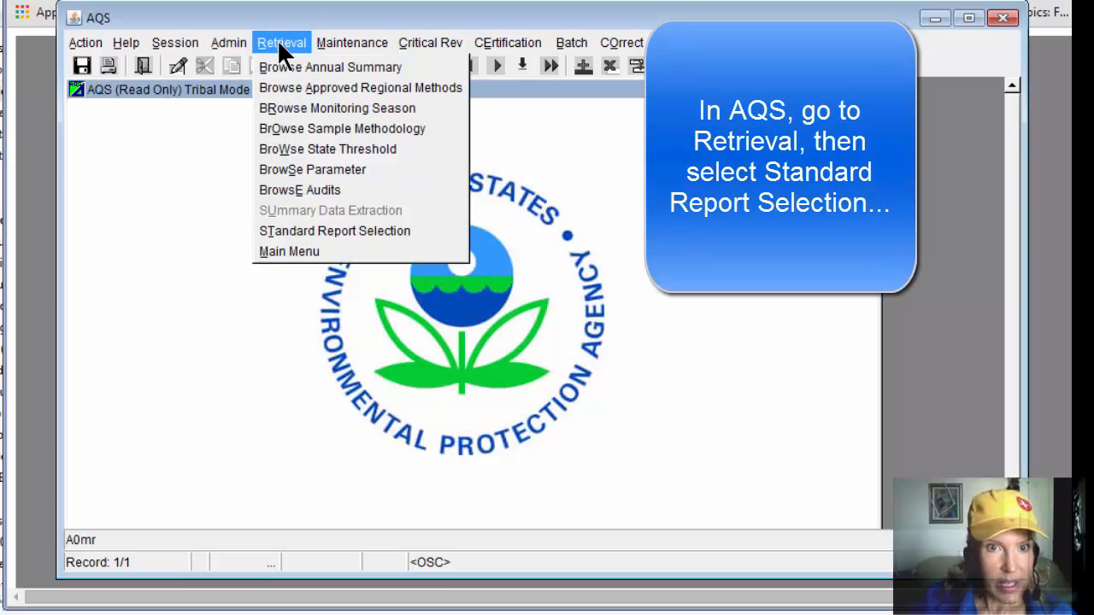
click(411, 229)
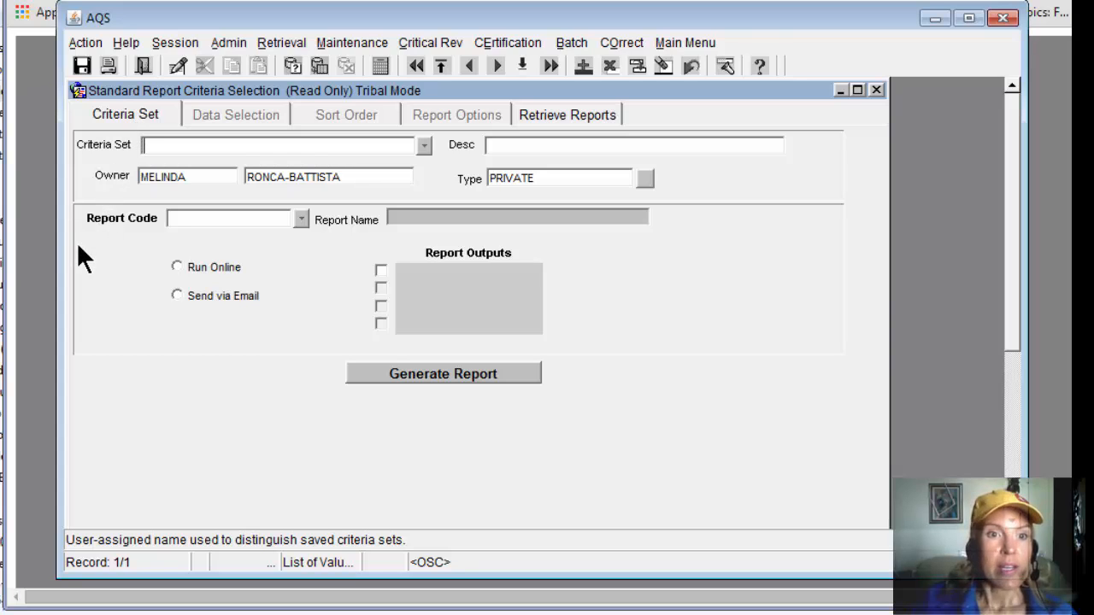
click(301, 218)
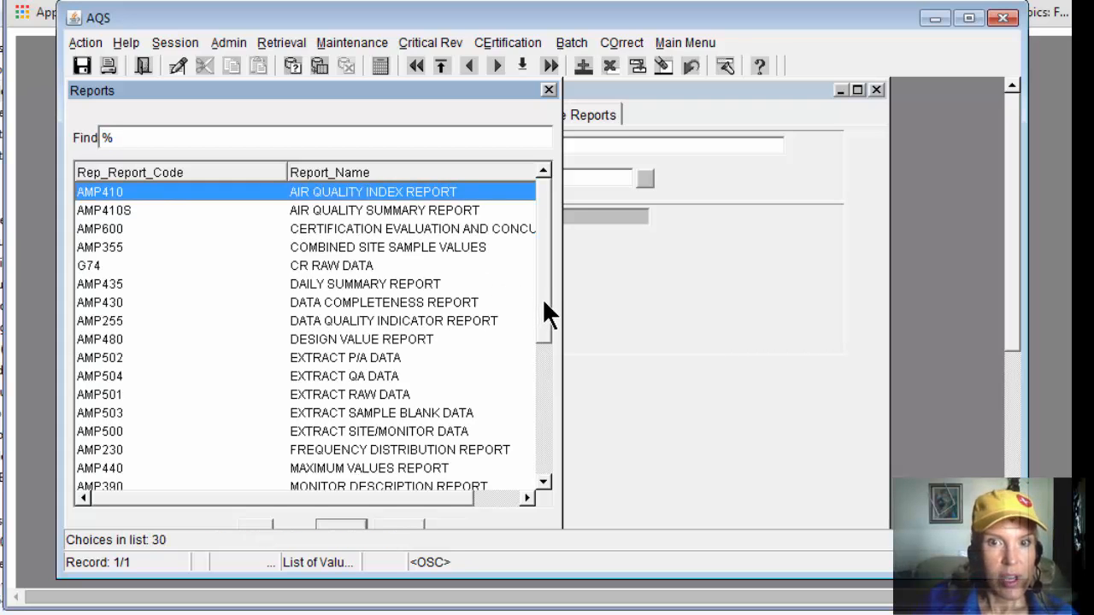
mouse_move(543, 299)
mouse_down()
mouse_move(550, 434)
mouse_move(552, 315)
mouse_up()
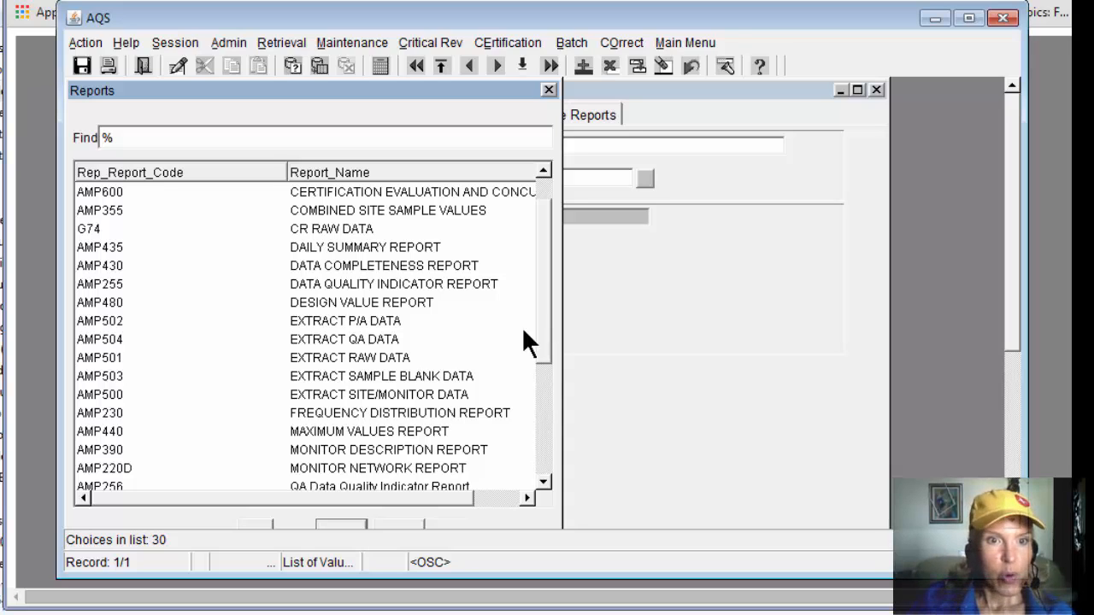
click(112, 359)
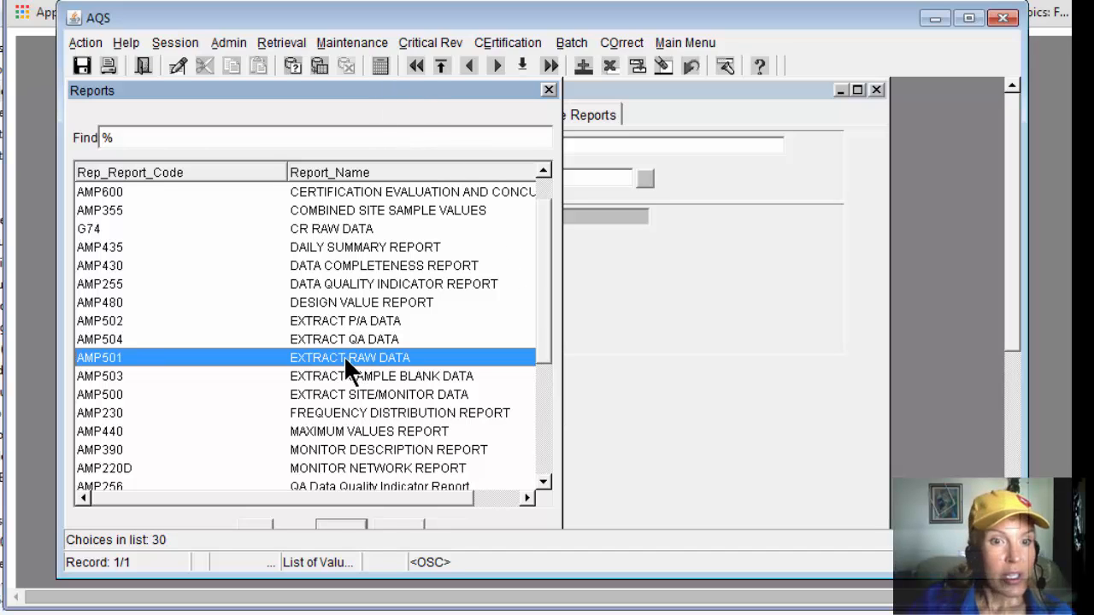
drag(1014, 329, 1014, 405)
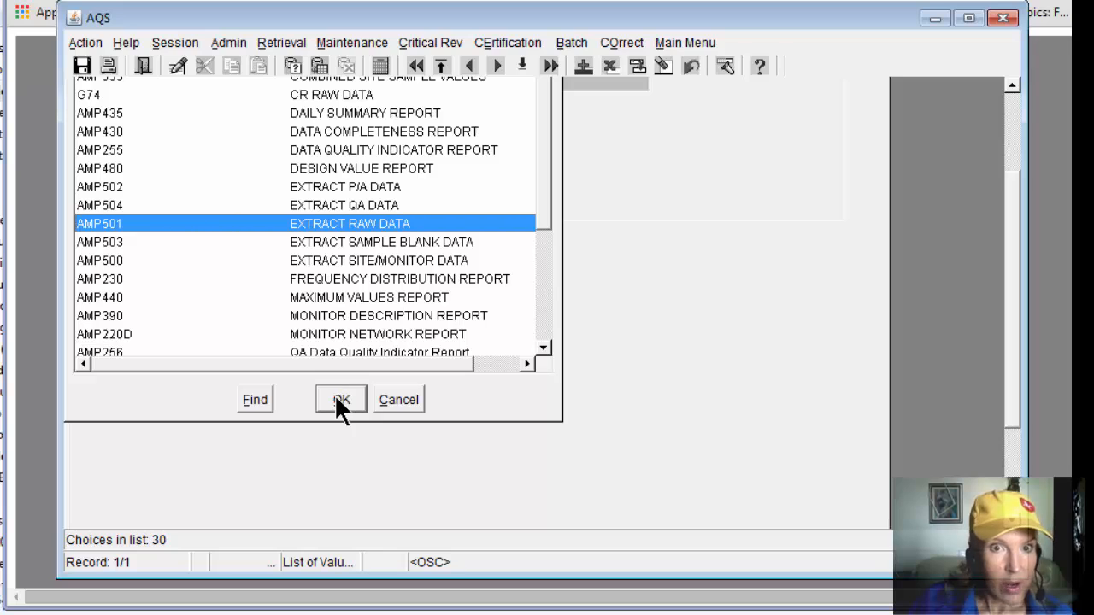
double_click(298, 225)
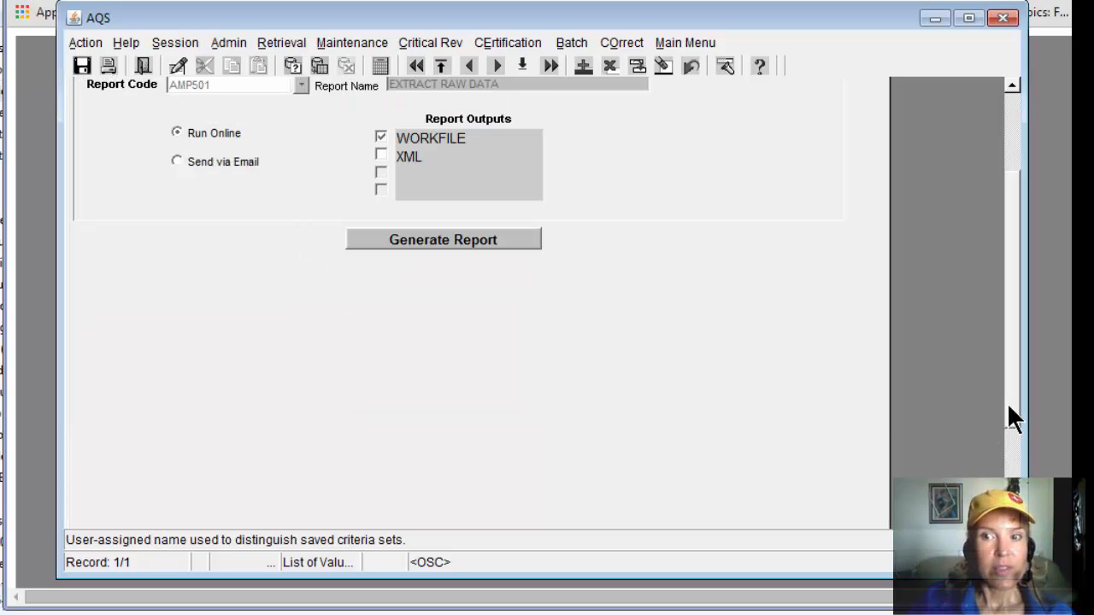
drag(1013, 400, 1015, 316)
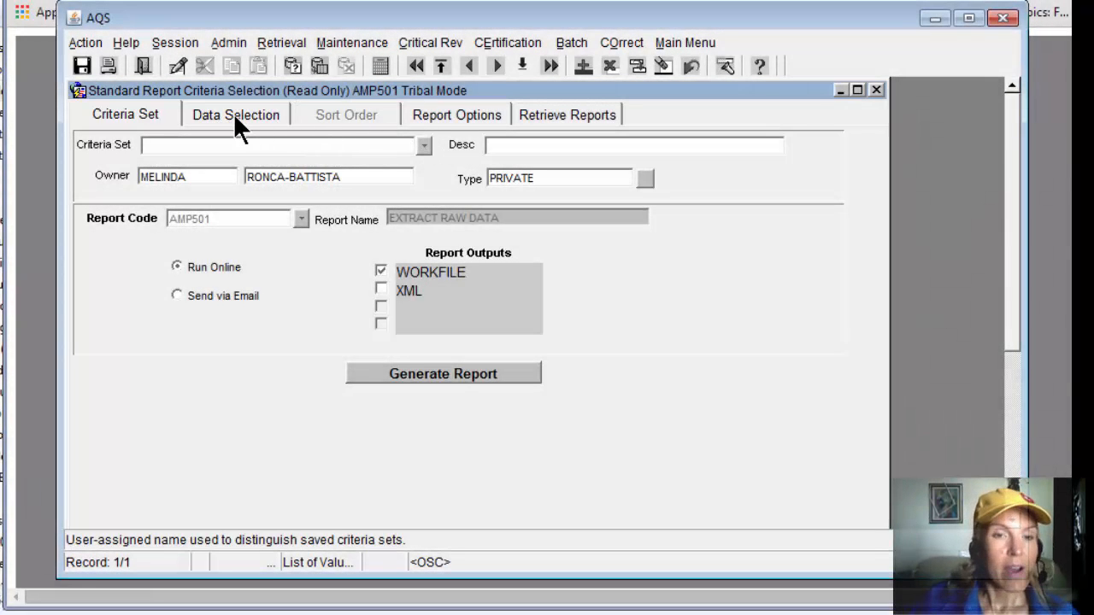
Step: Look over the data selection criteria and the report's online and e-mail delivery options
click(233, 113)
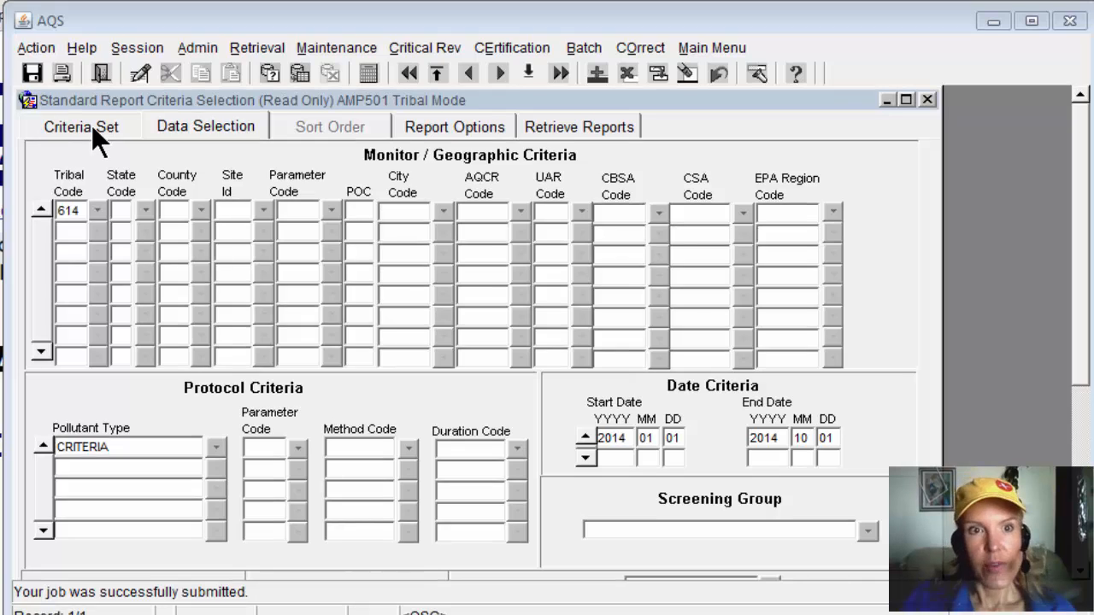
click(91, 128)
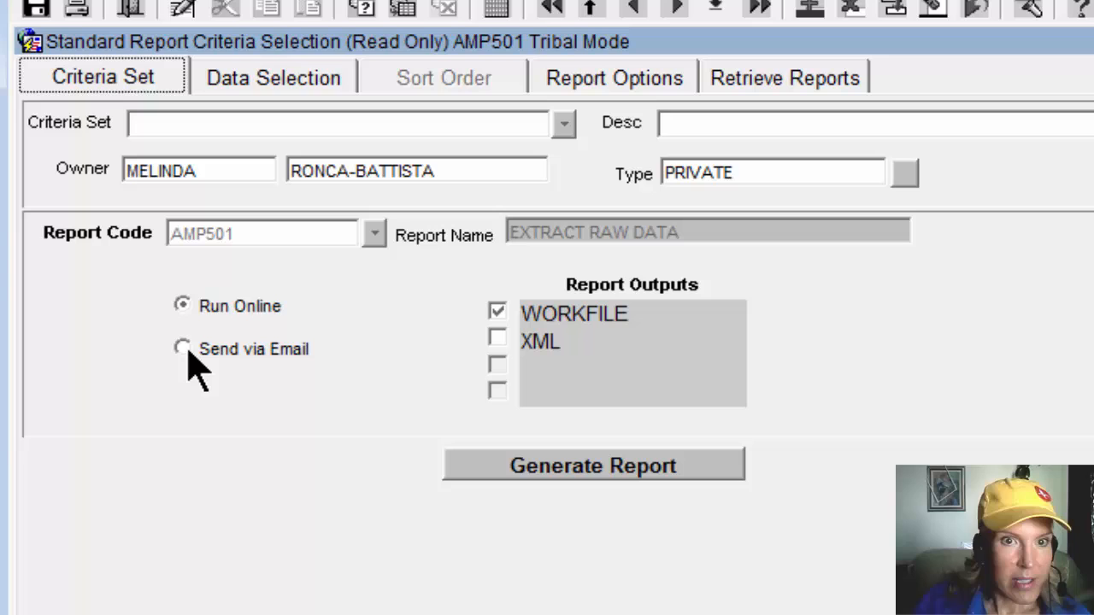
click(185, 349)
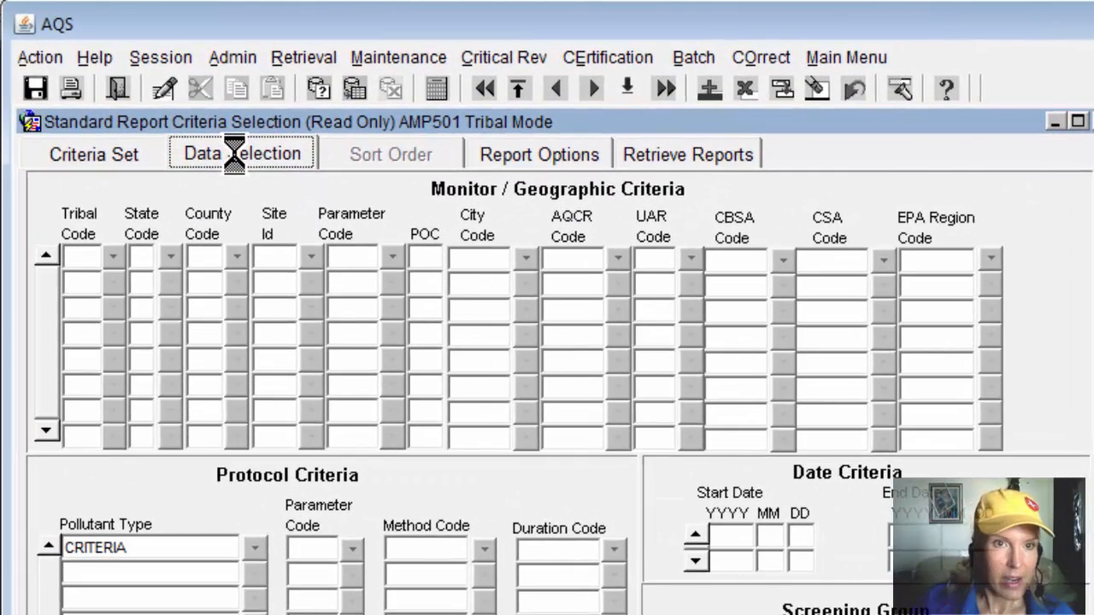
Step: Search the tribal codes for "gila" and set the tribal code to 614, Gila River Indian Community
click(114, 256)
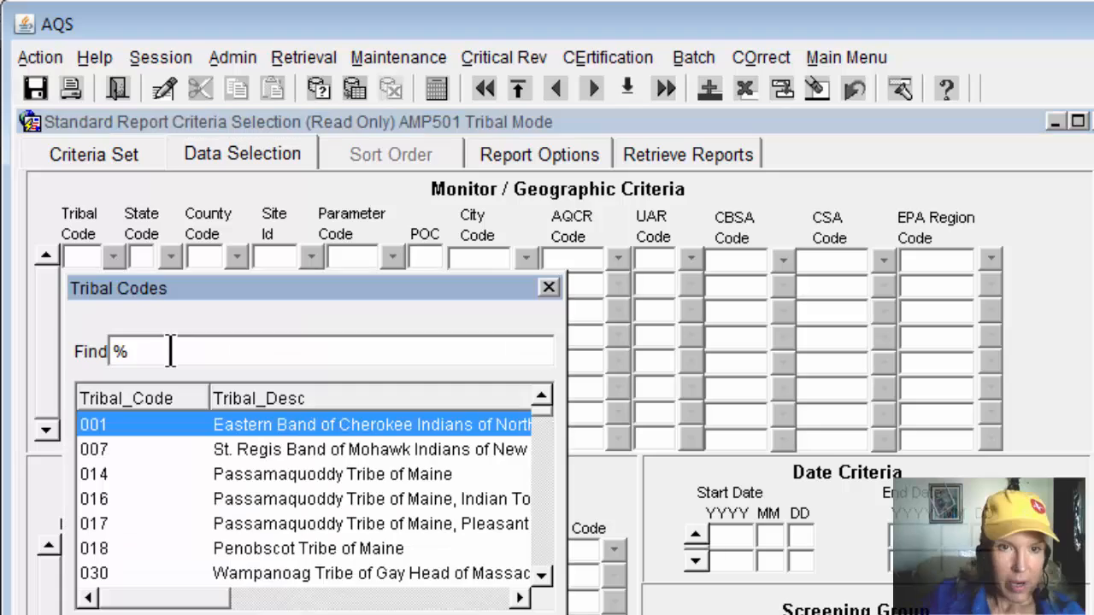
text(gil)
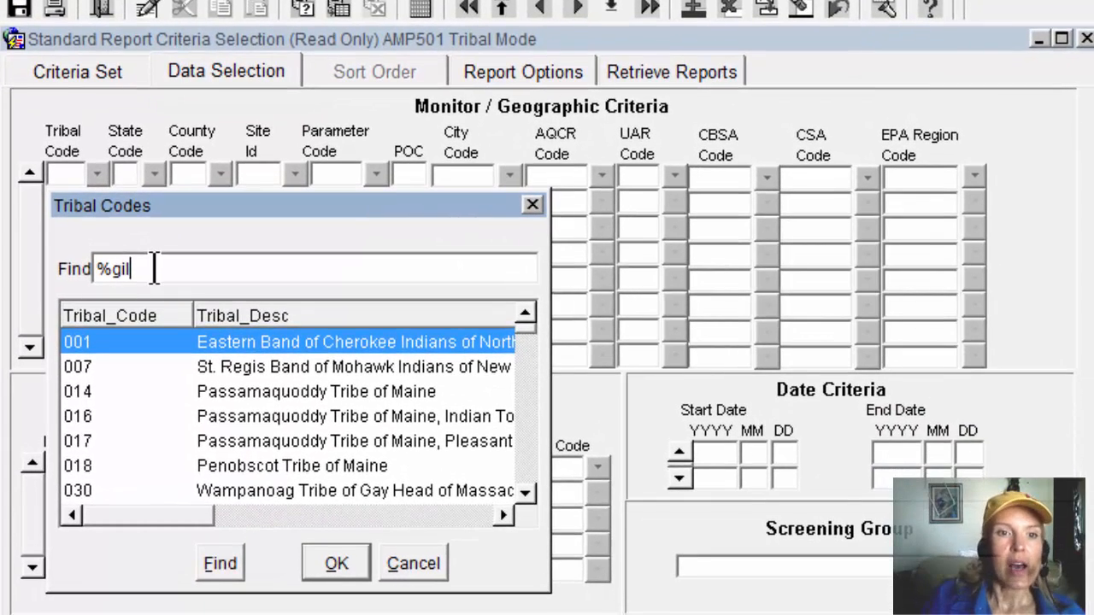
text(a)
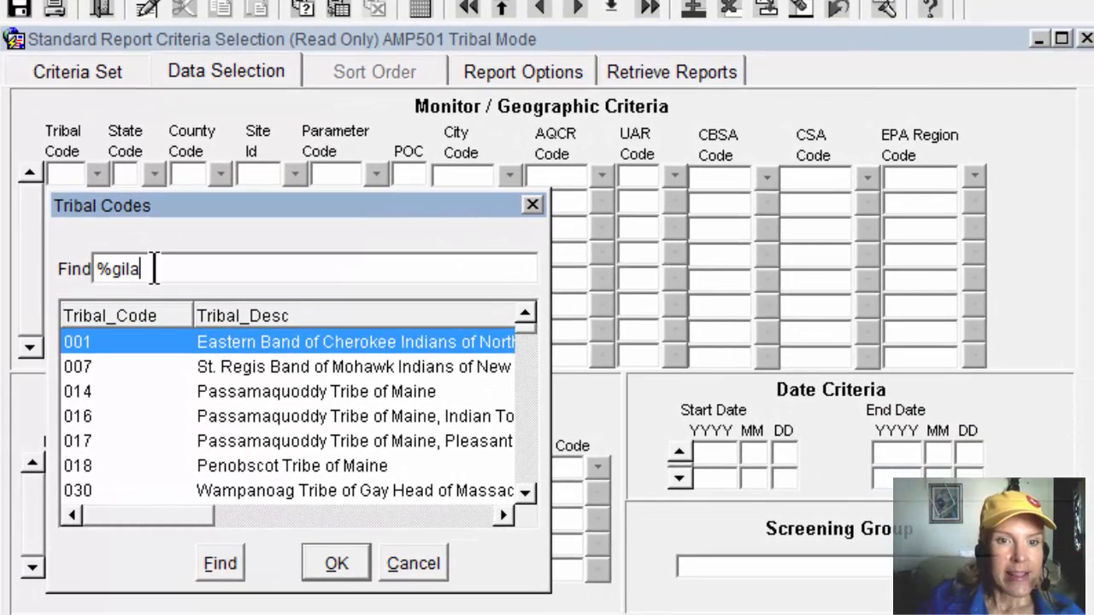
click(219, 565)
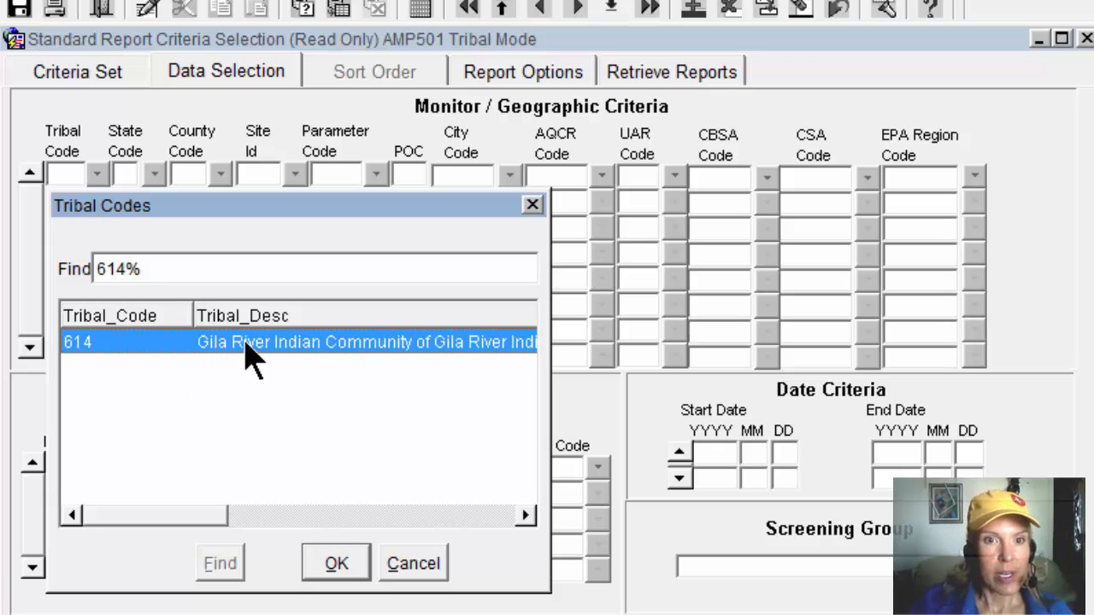
click(336, 564)
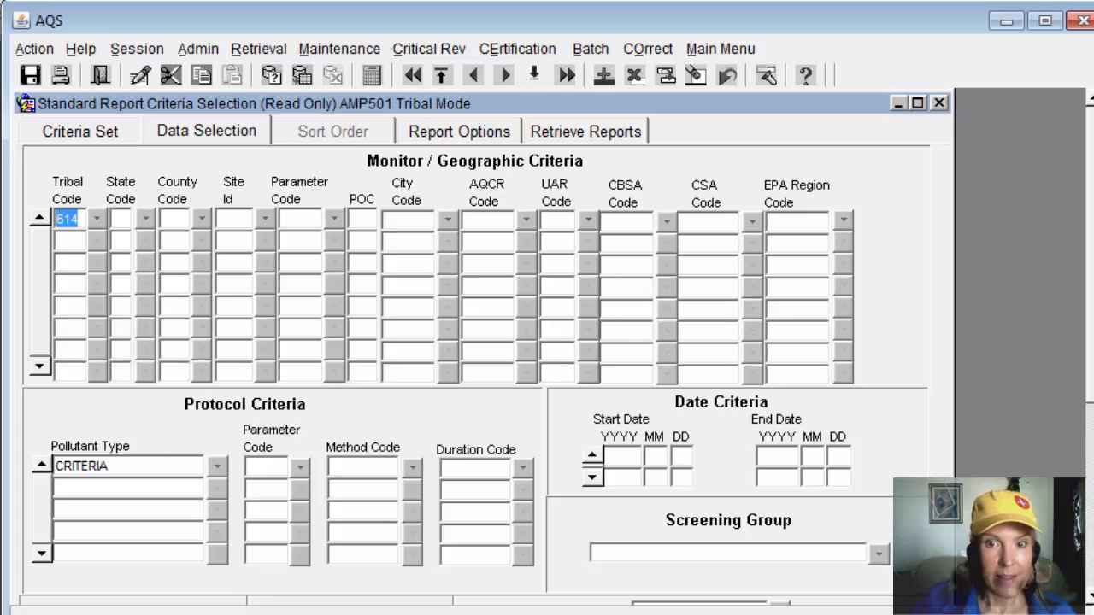
Step: Try to generate the AMP501 report with tribal code 614 and no date criteria
scroll(534, 547, down, 5)
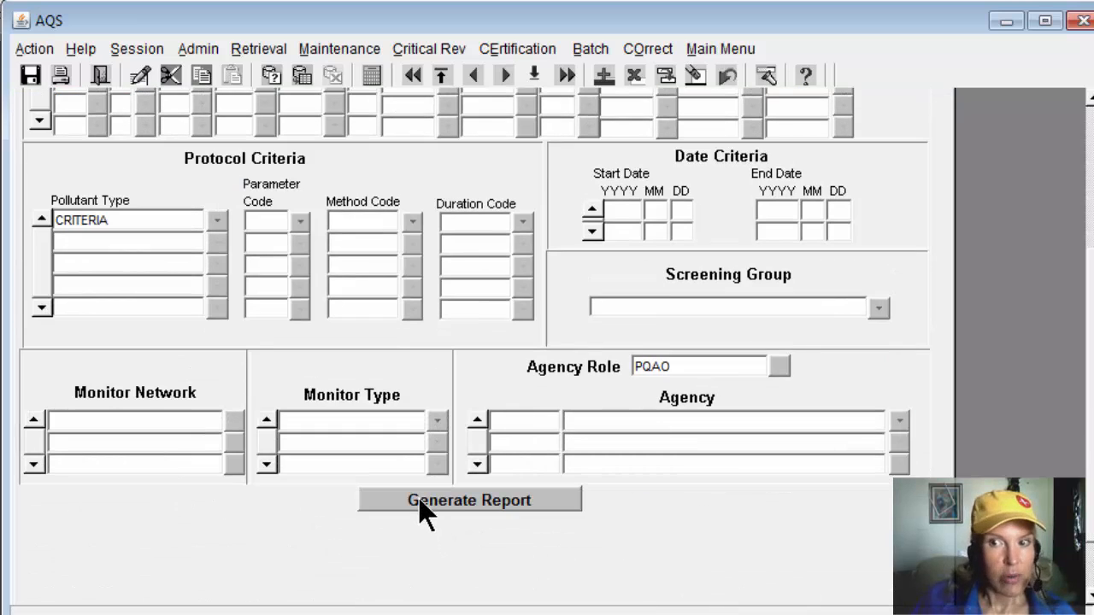
scroll(122, 103, up, 5)
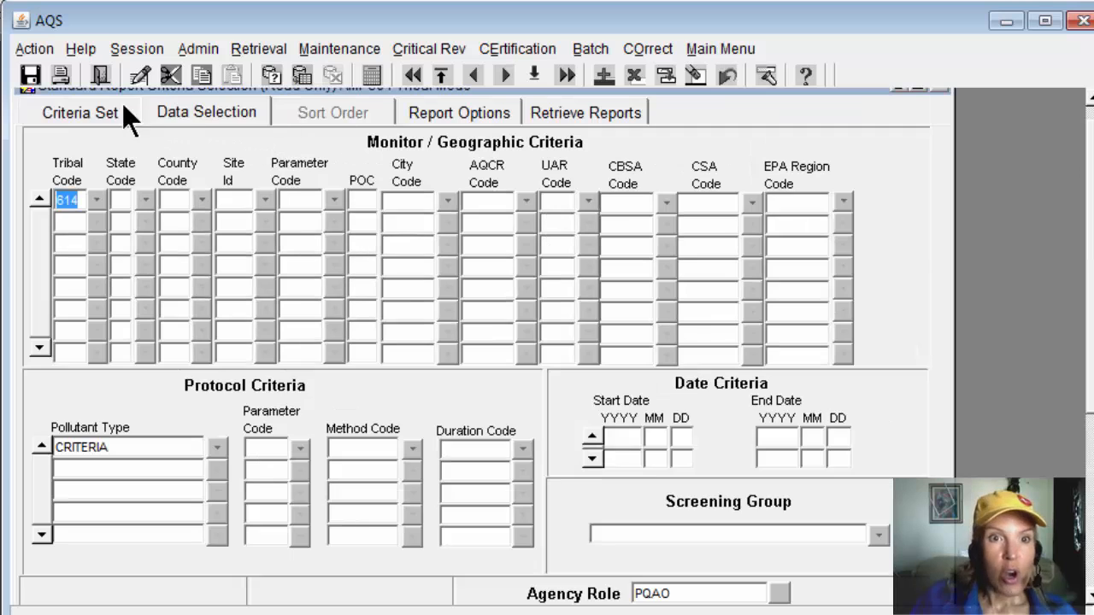
click(68, 108)
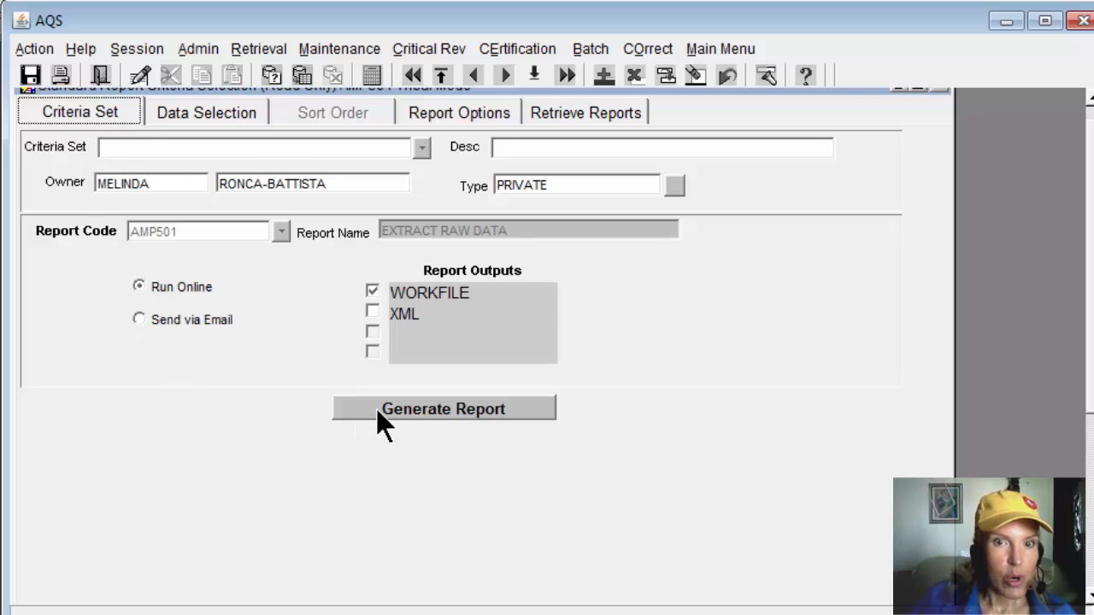
click(211, 112)
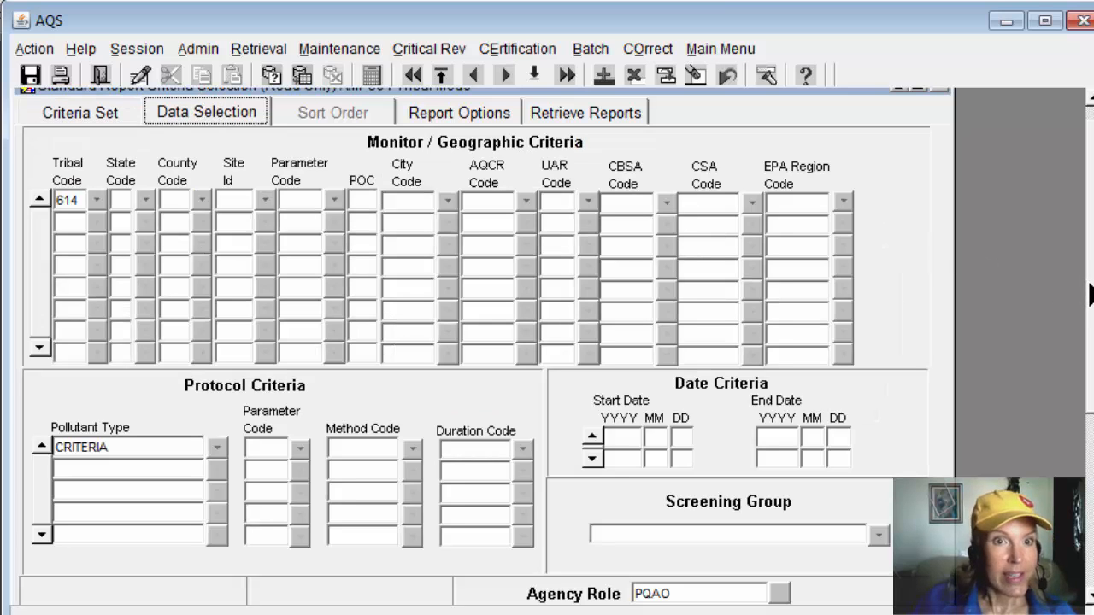
scroll(1089, 294, down, 3)
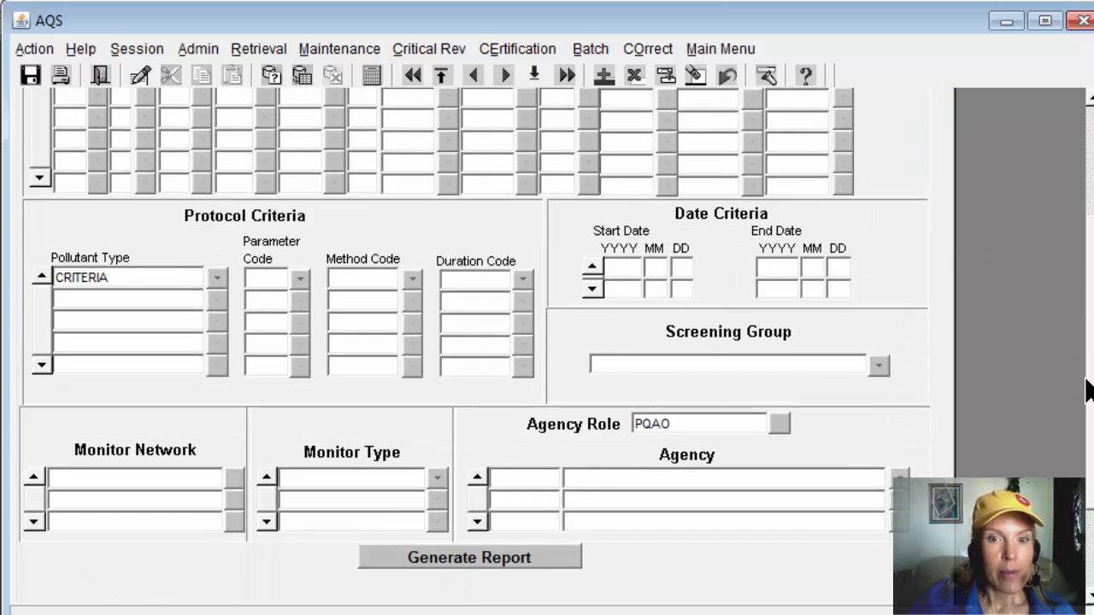
click(450, 564)
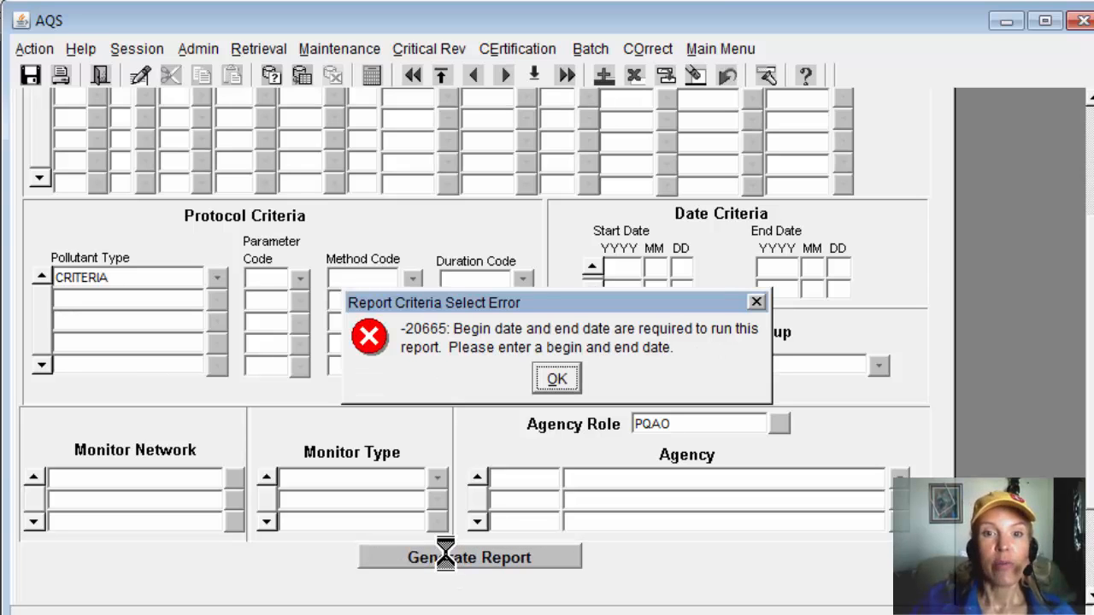
click(557, 378)
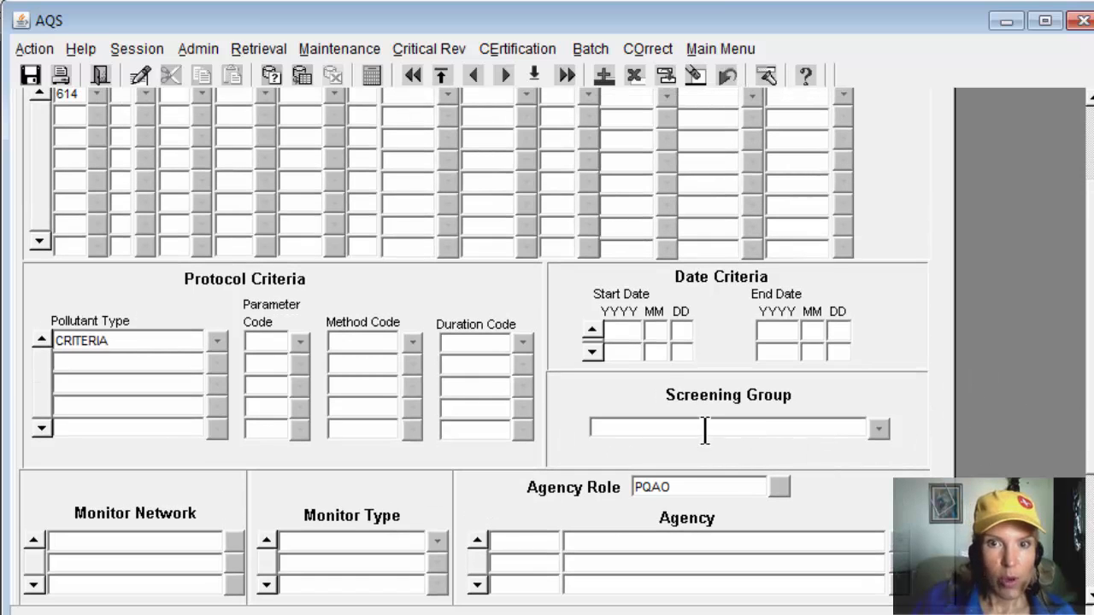
Step: Set the date criteria to start 2014-01-01 and end 2014-10-01, and generate the report
click(624, 333)
text(2014)
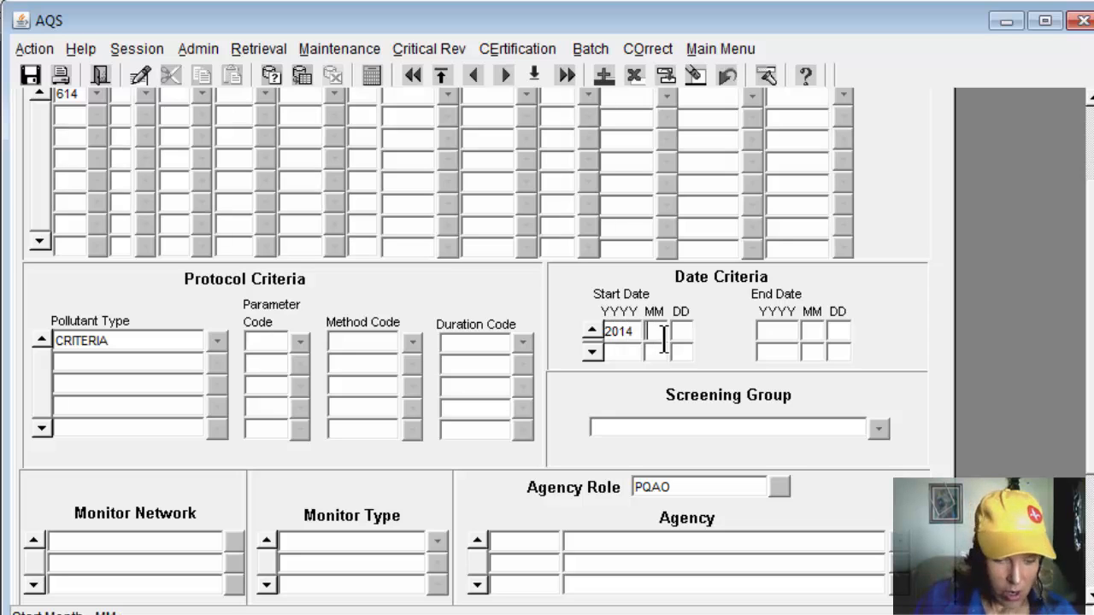
text(0)
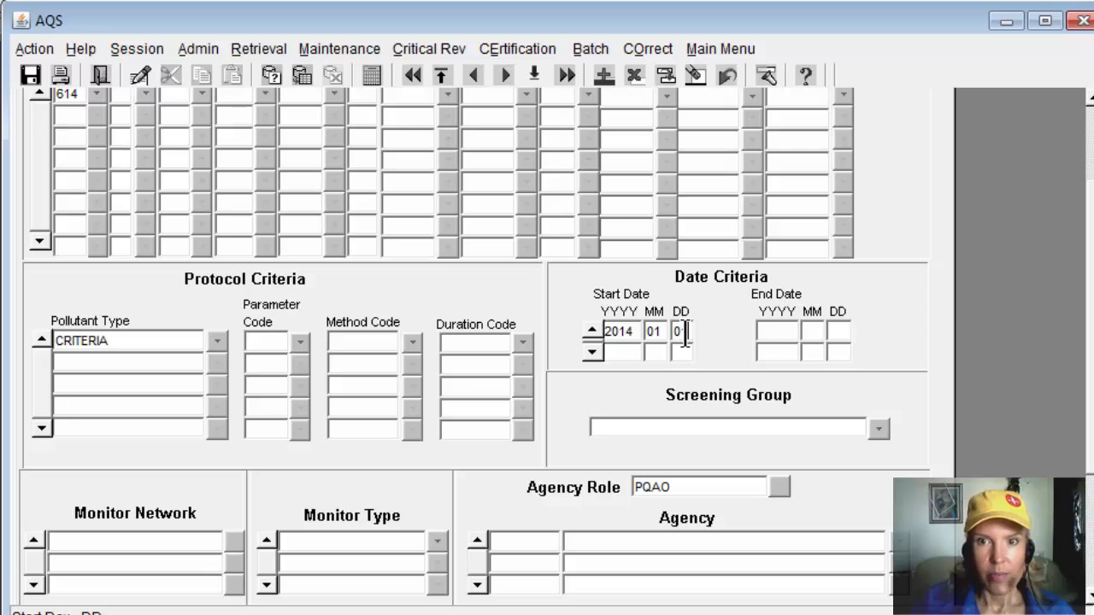
text(10120141001)
scroll(474, 342, down, 5)
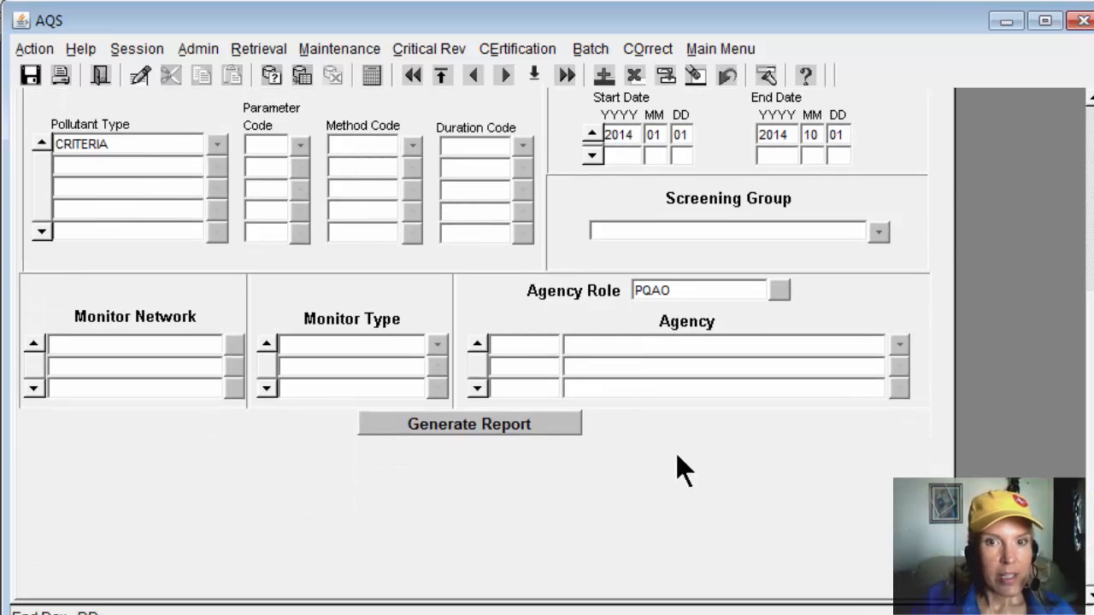
click(528, 423)
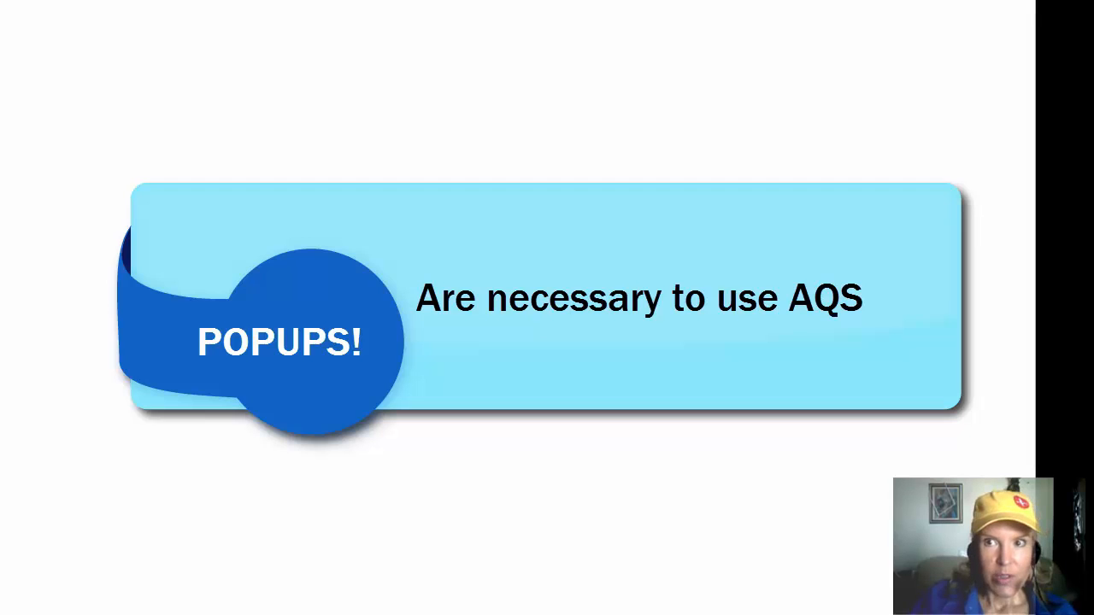
Step: Switch to the blank Chrome pop-up window and reposition it so its download bar is in view
drag(515, 0, 495, 51)
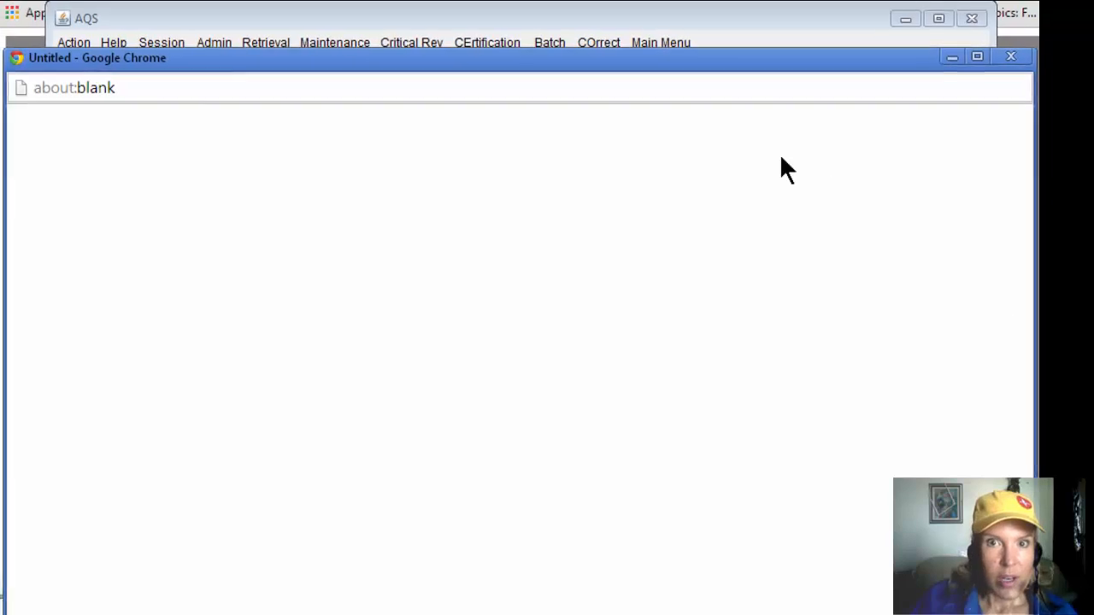
drag(568, 56, 572, 0)
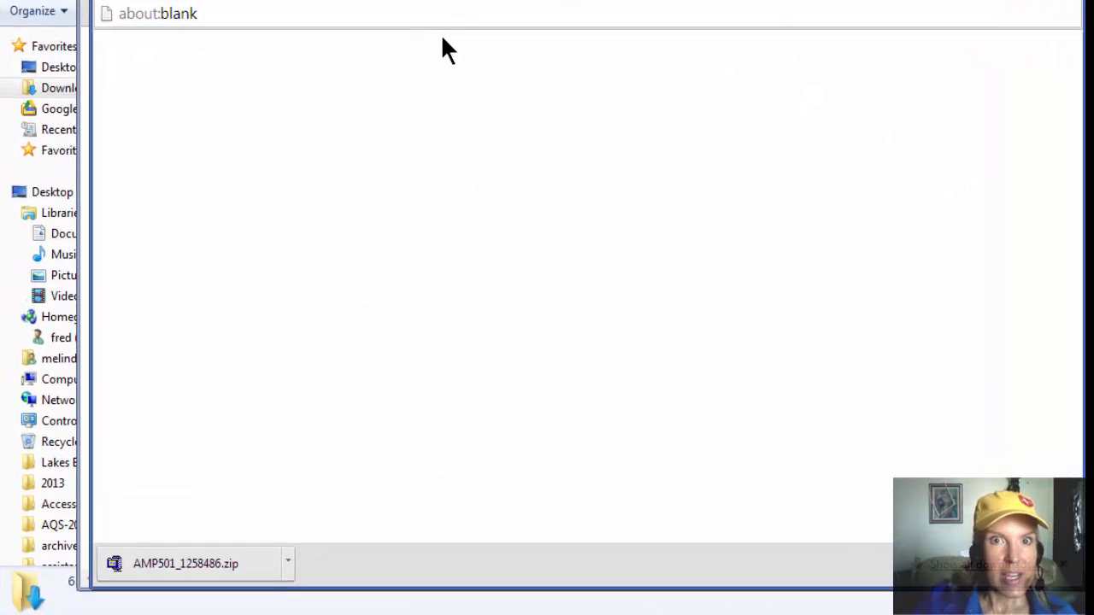
mouse_move(459, 9)
mouse_down()
mouse_move(459, 80)
mouse_move(468, 13)
mouse_up()
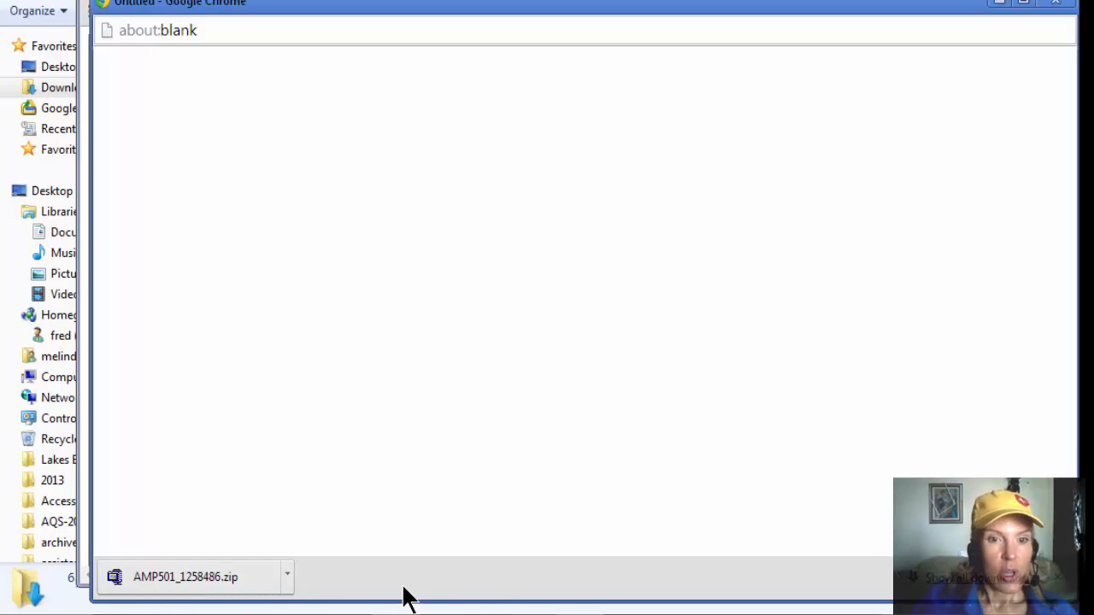
Step: Switch to the Downloads folder in Windows Explorer and enlarge its window vertically
click(358, 596)
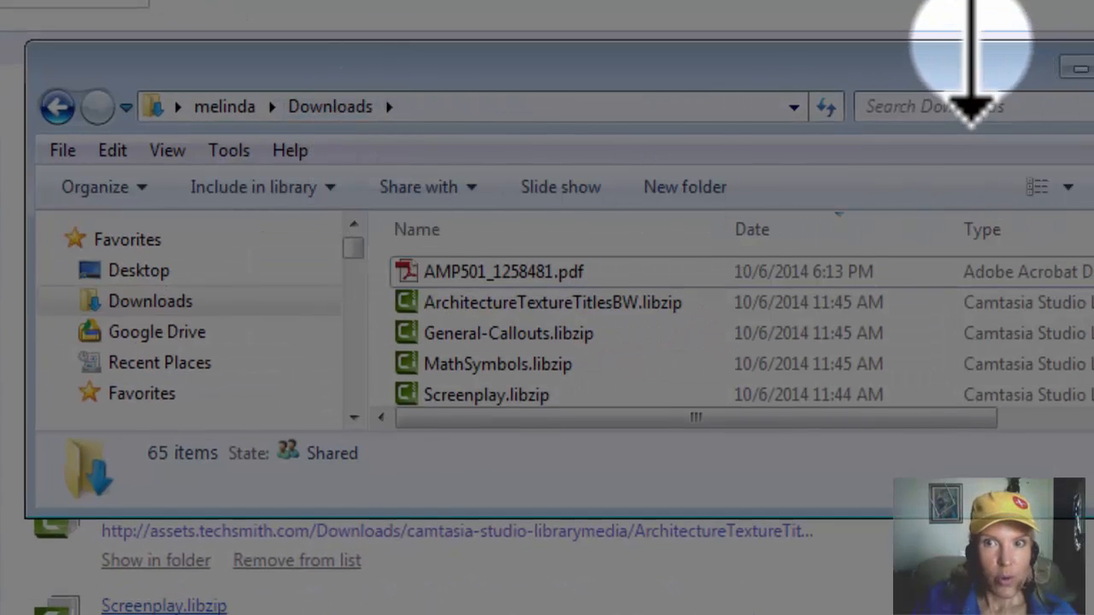
drag(971, 43, 952, 0)
drag(859, 519, 858, 614)
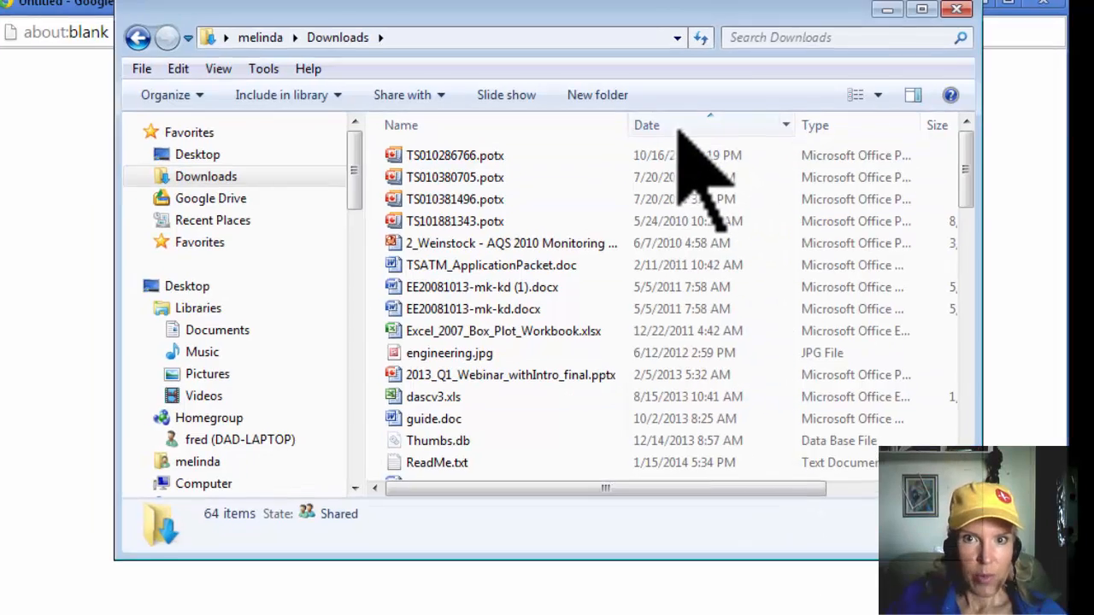
Step: Sort the Downloads folder by date with the newest files first, and select AMP501_1258486.zip
click(684, 124)
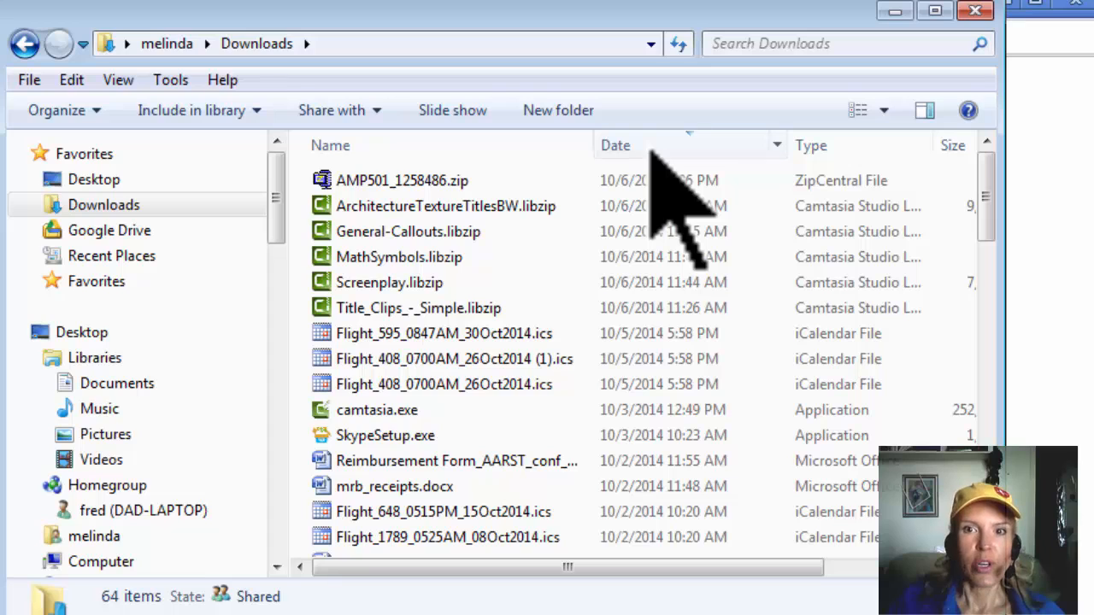
click(651, 147)
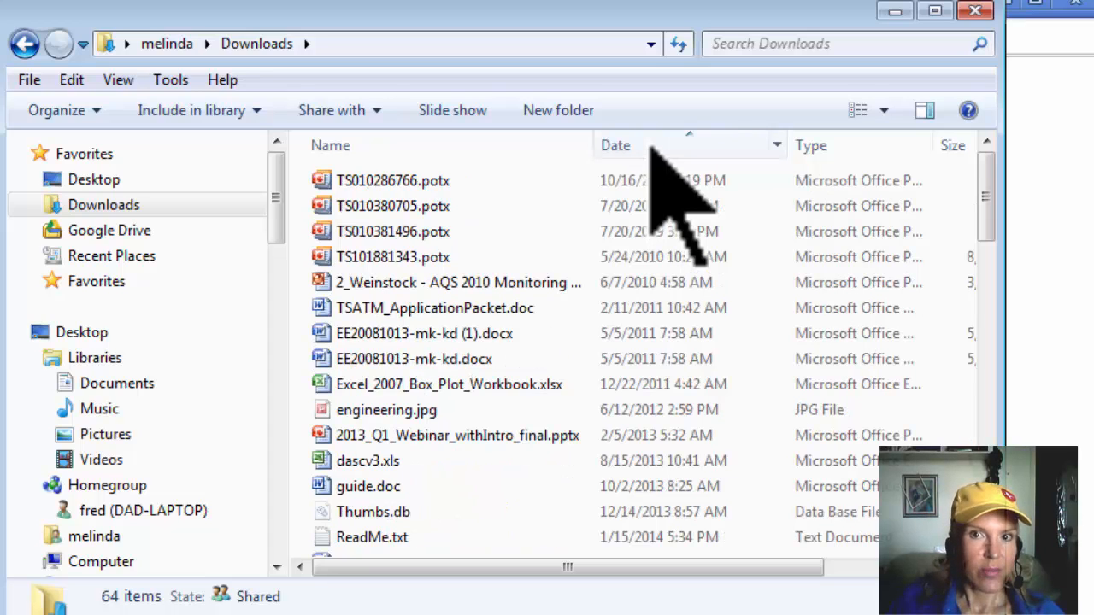
click(651, 147)
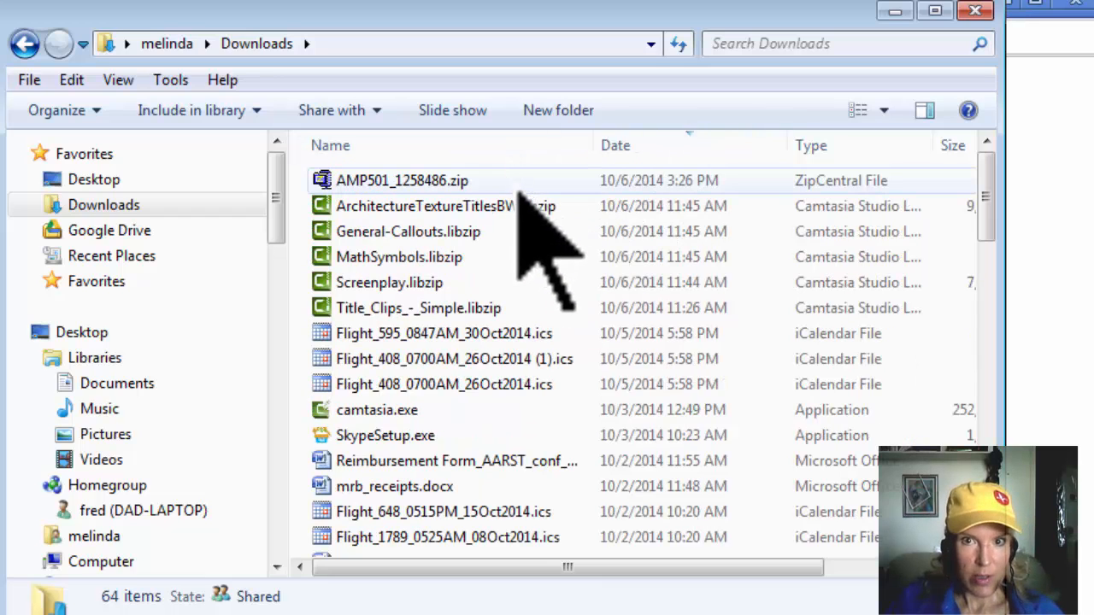
click(523, 181)
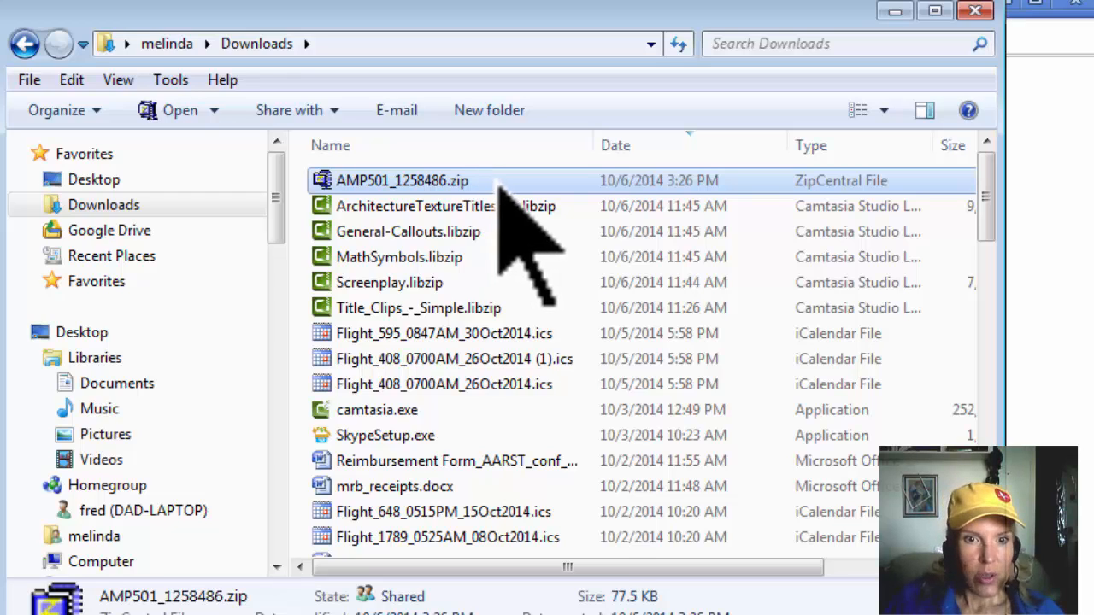
Step: Extract AMP501_1258486.zip into the Downloads folder and check the extracted text and PDF files
right_click(479, 181)
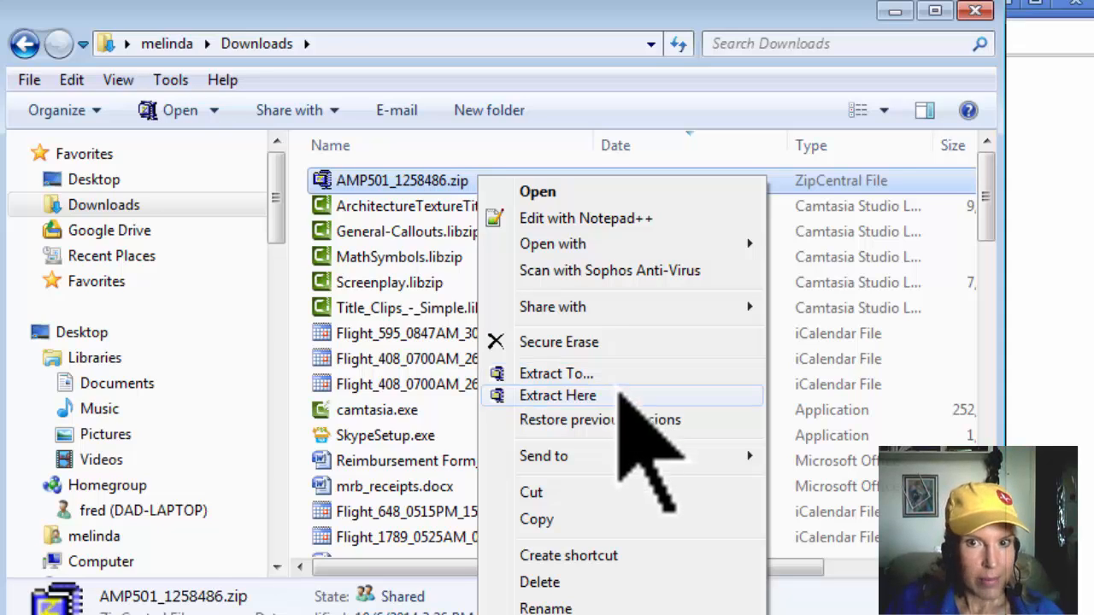
click(615, 398)
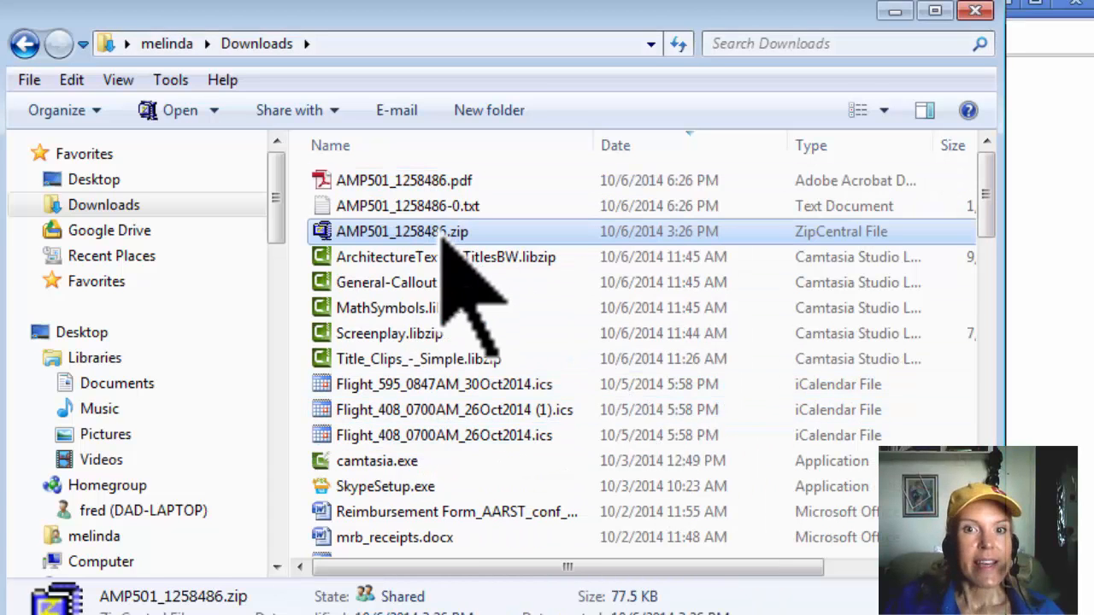
click(495, 212)
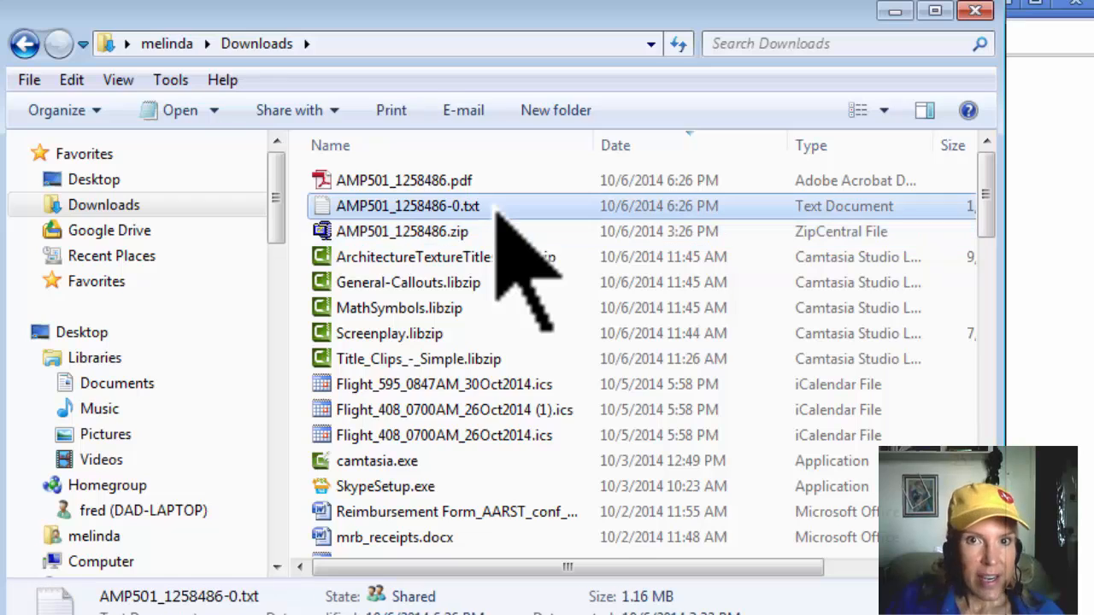
click(500, 185)
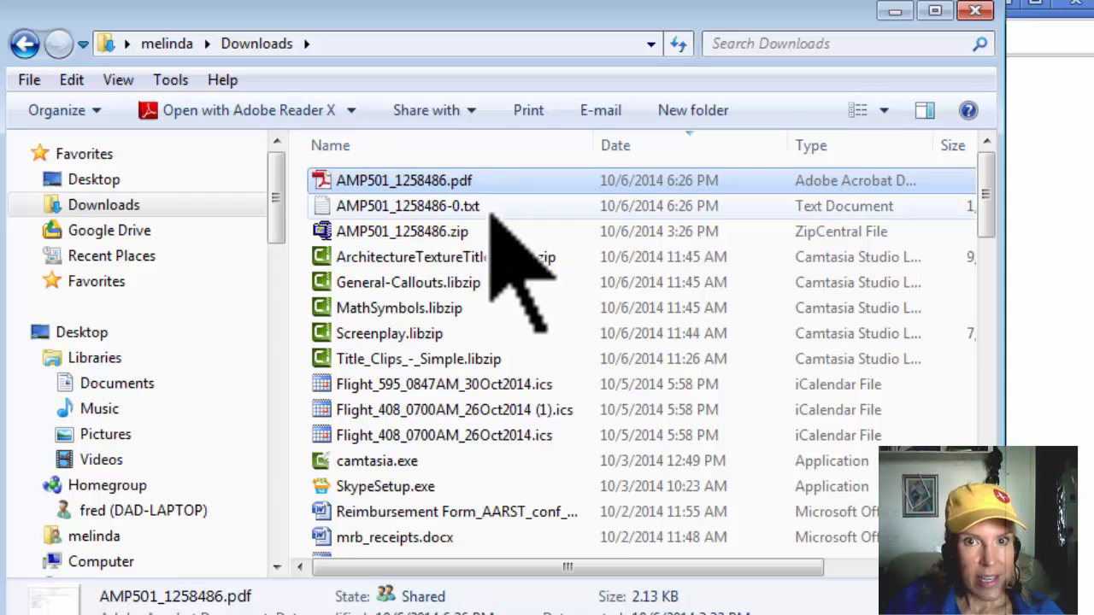
Step: Open AMP501_1258486-0.txt in Notepad and enlarge its window so more data rows fit
double_click(491, 209)
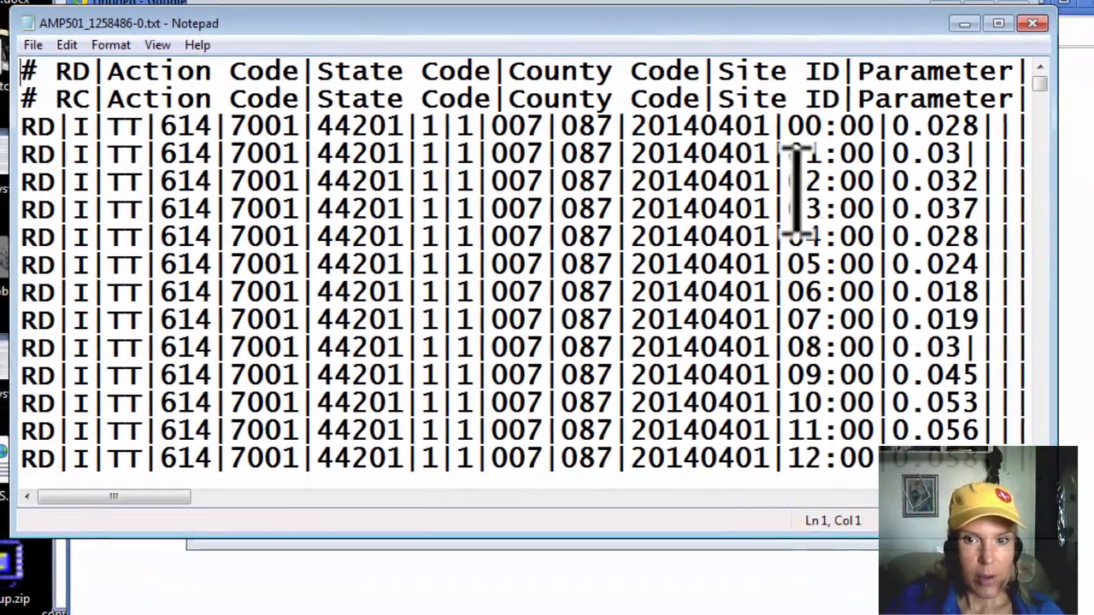
drag(680, 557, 694, 614)
drag(803, 611, 816, 614)
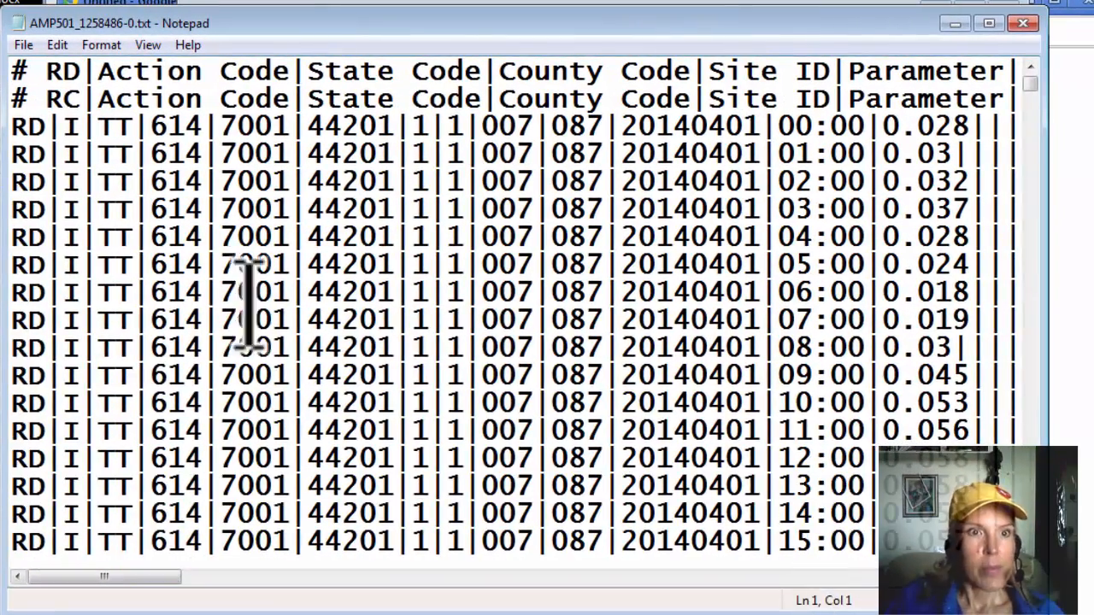
Step: Examine the raw data rows in the text file, including the parameter codes, dates, hours and sample values for the different monitors
click(247, 130)
scroll(358, 165, down, 20)
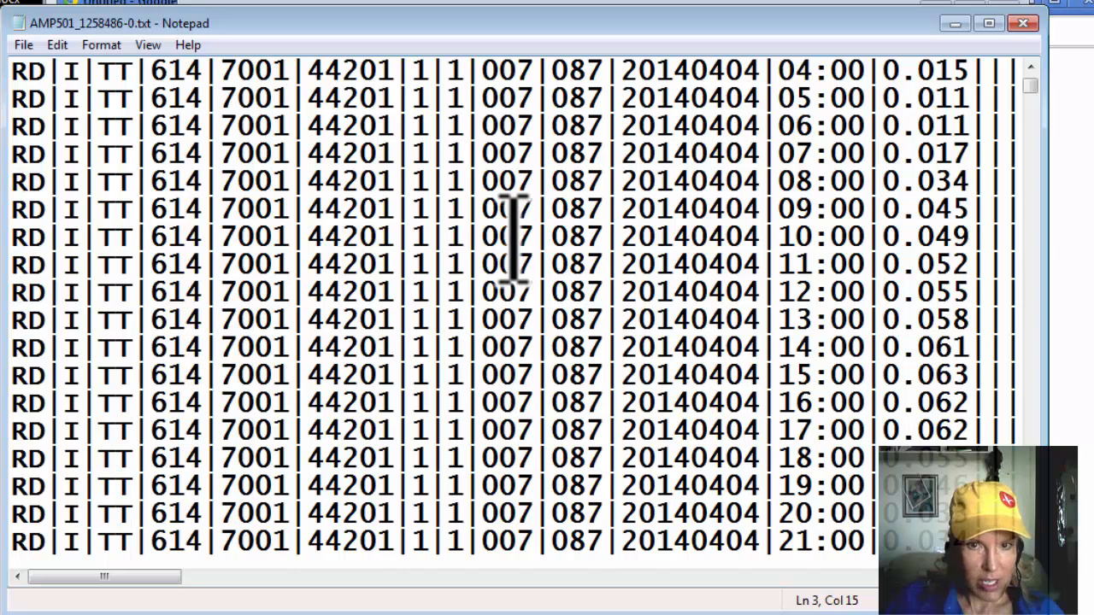
scroll(513, 240, down, 6)
scroll(493, 215, up, 20)
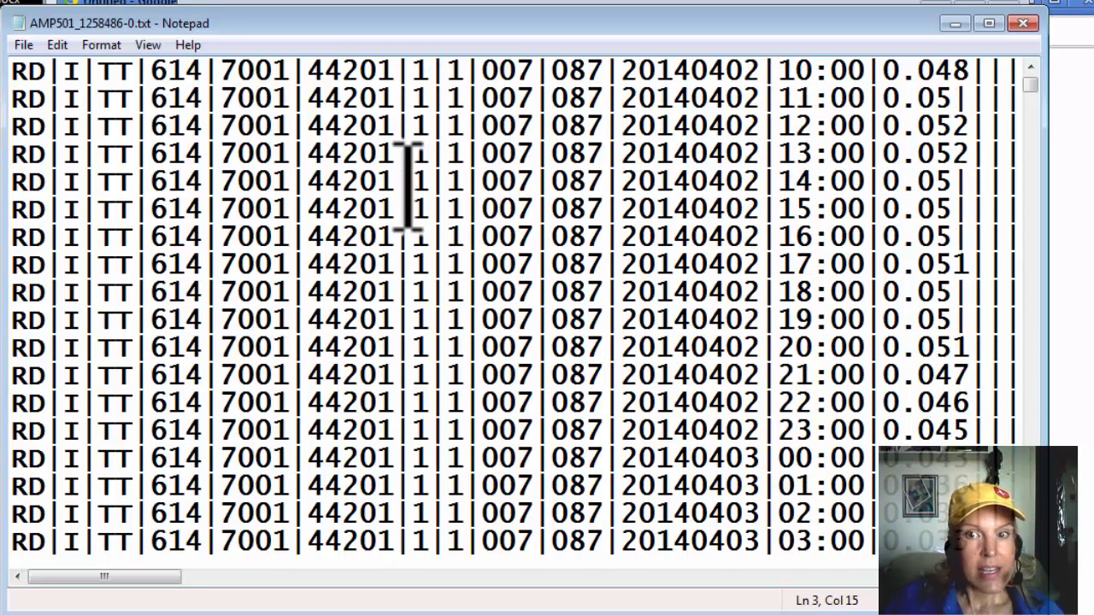
scroll(408, 183, up, 12)
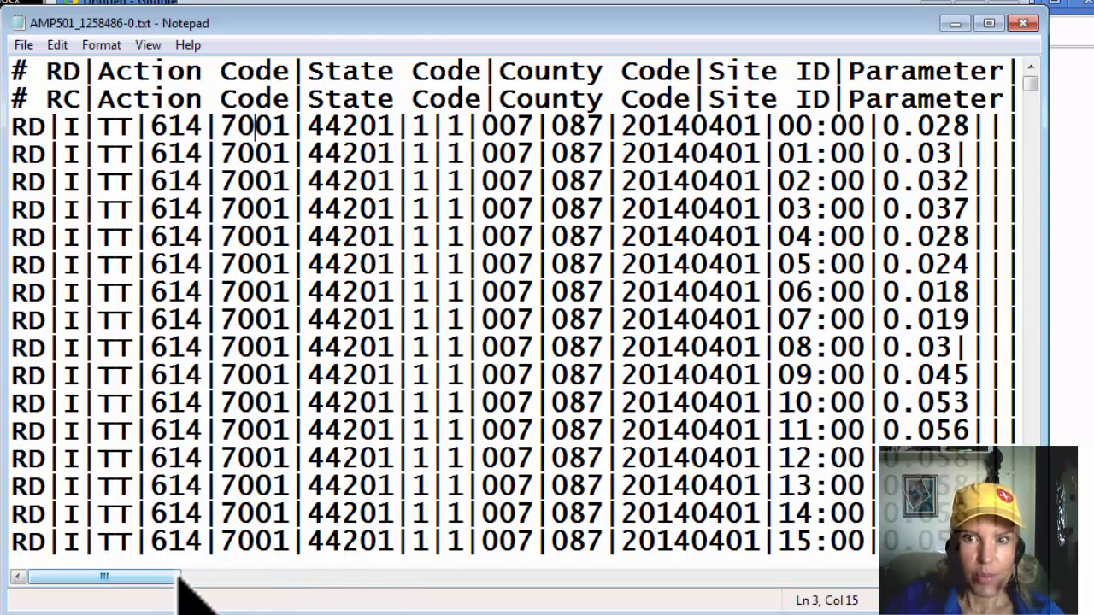
drag(178, 577, 190, 577)
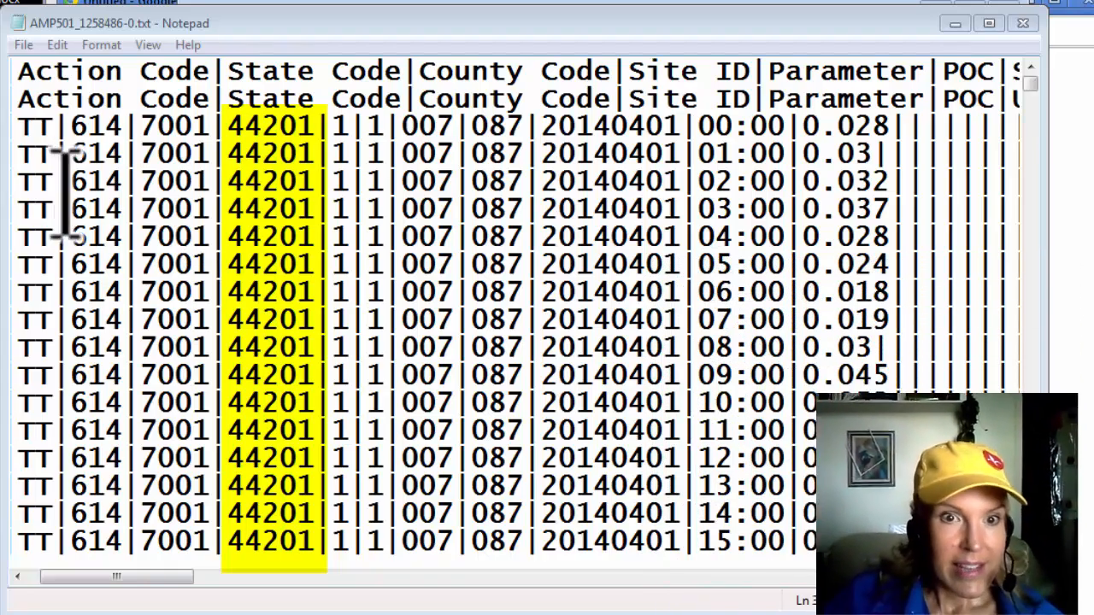
click(893, 137)
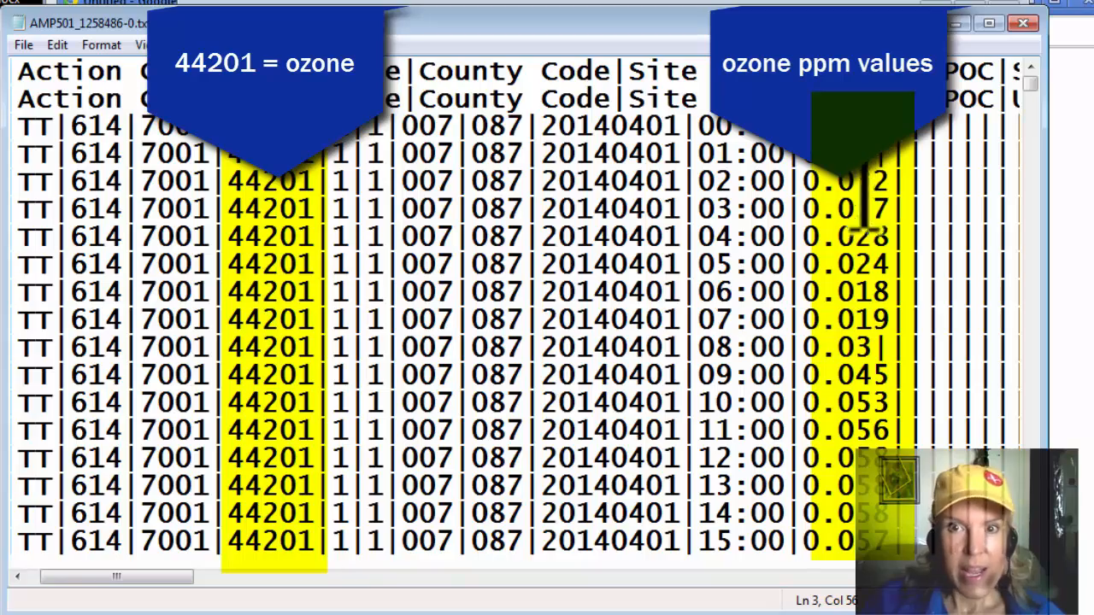
drag(1030, 86, 1058, 478)
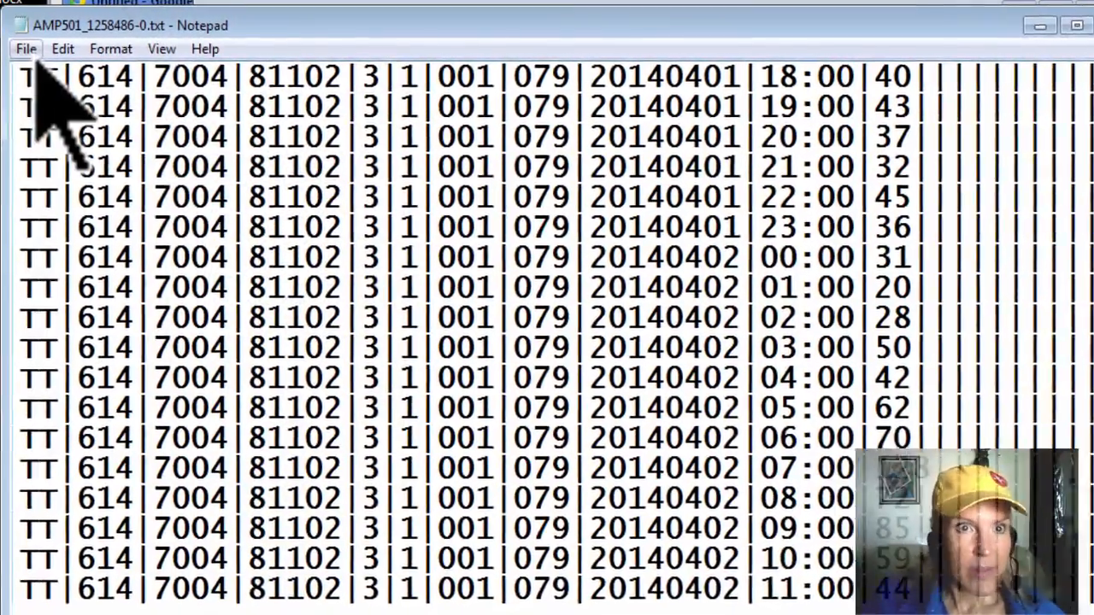
click(25, 46)
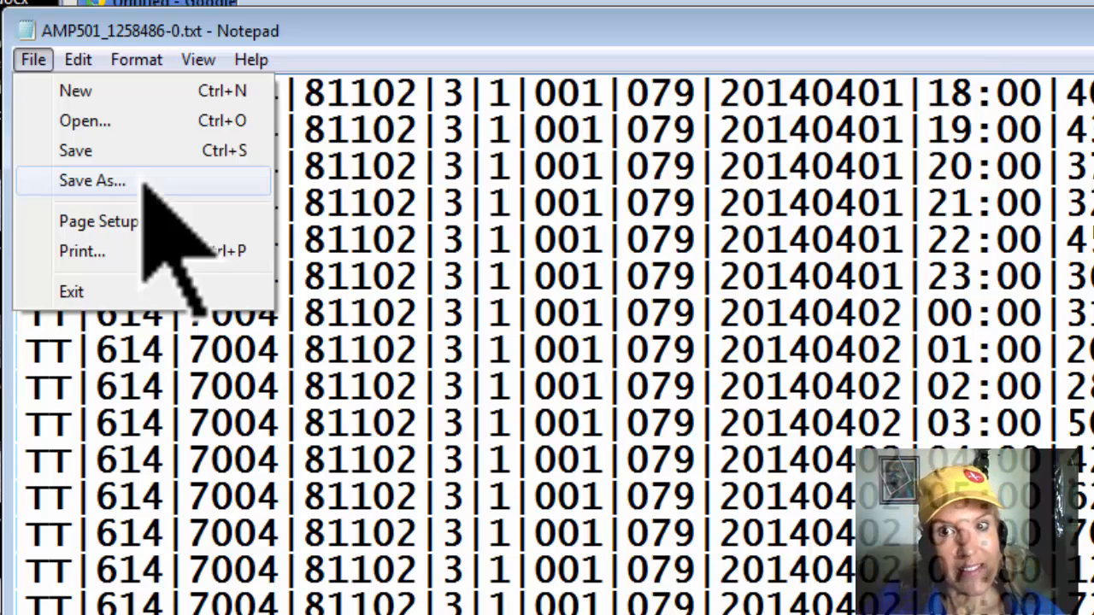
key(Escape)
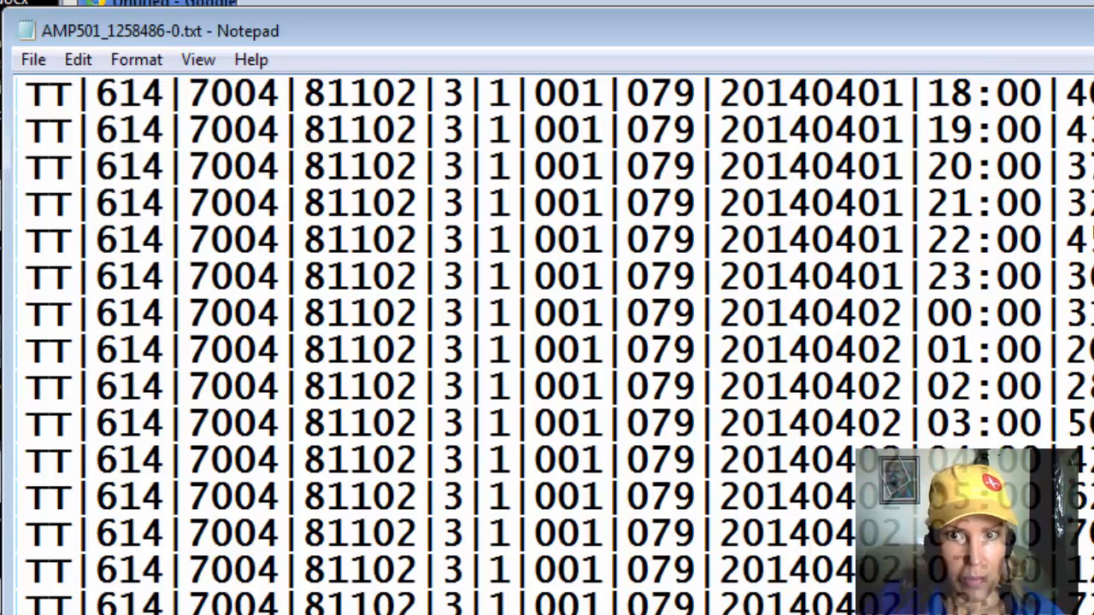